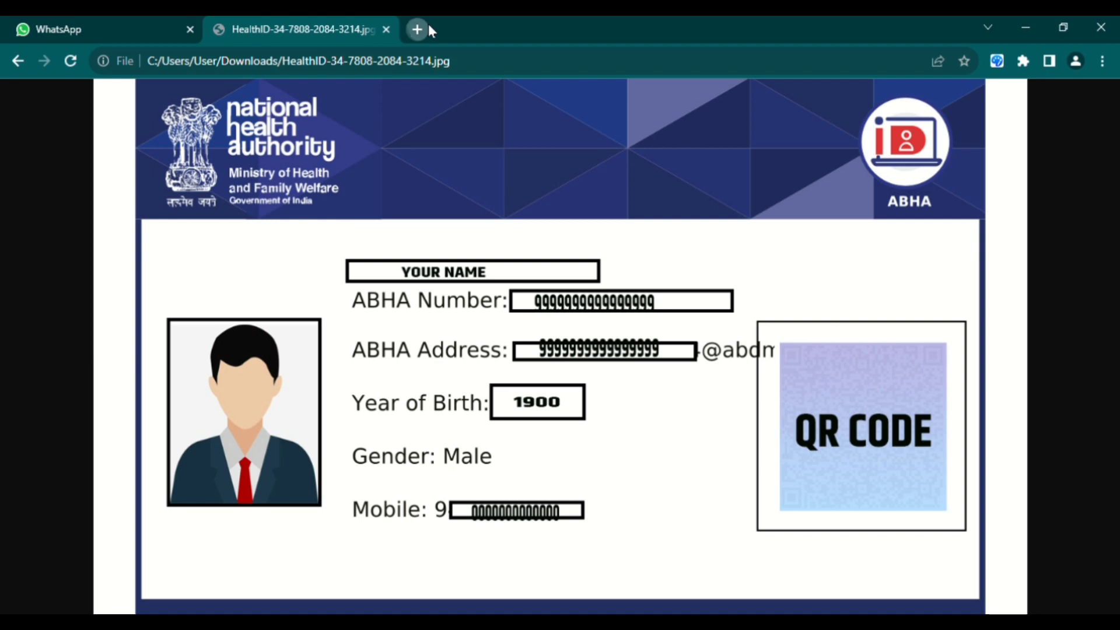
Search Google for 'abha card' in a new tab and open the Create ABHA number result.
left_click(428, 27)
left_click(320, 23)
left_click(503, 21)
left_click(463, 58)
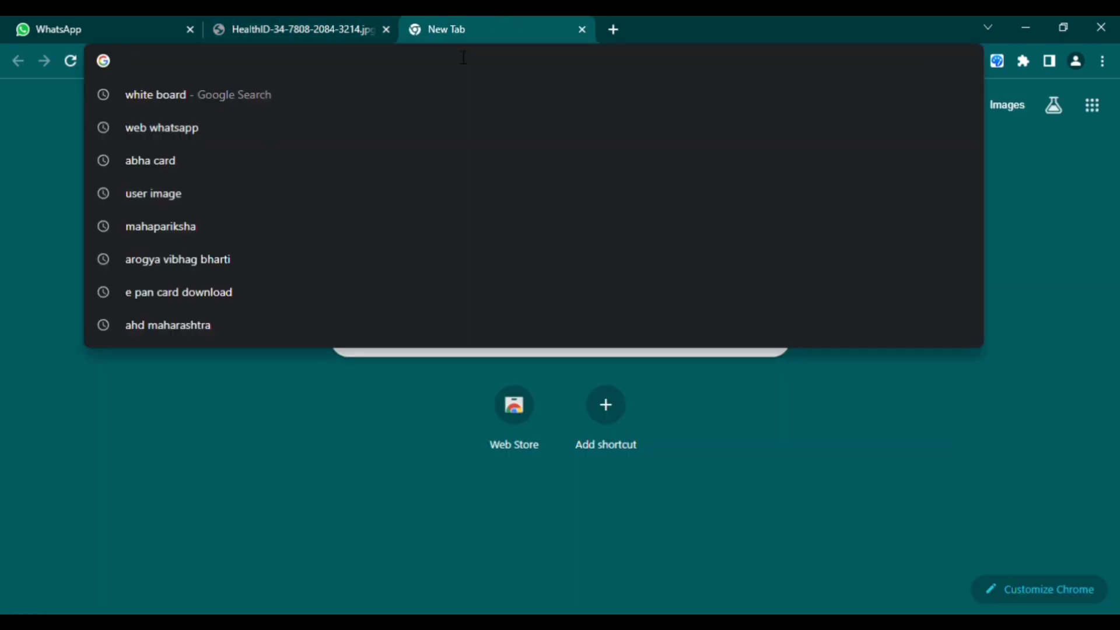
left_click(184, 147)
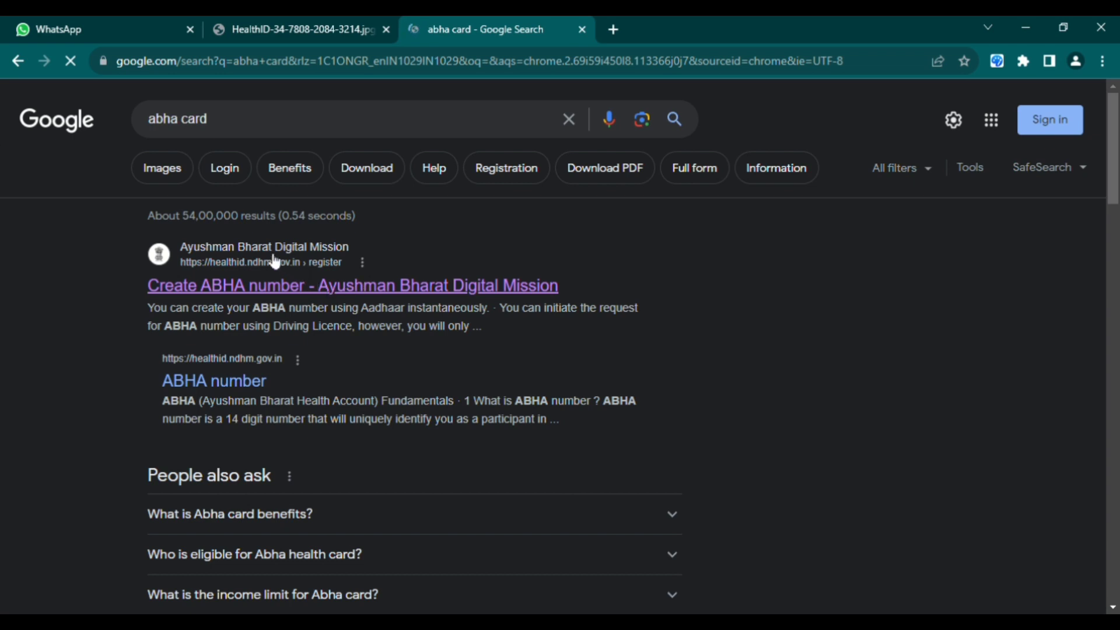
left_click(358, 286)
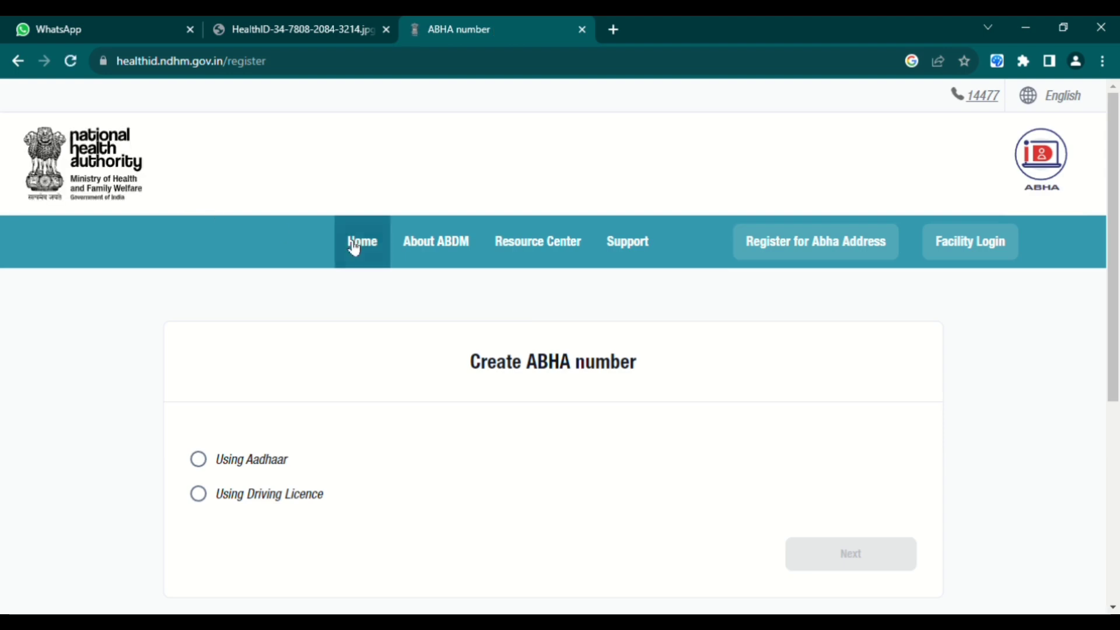
left_click(355, 248)
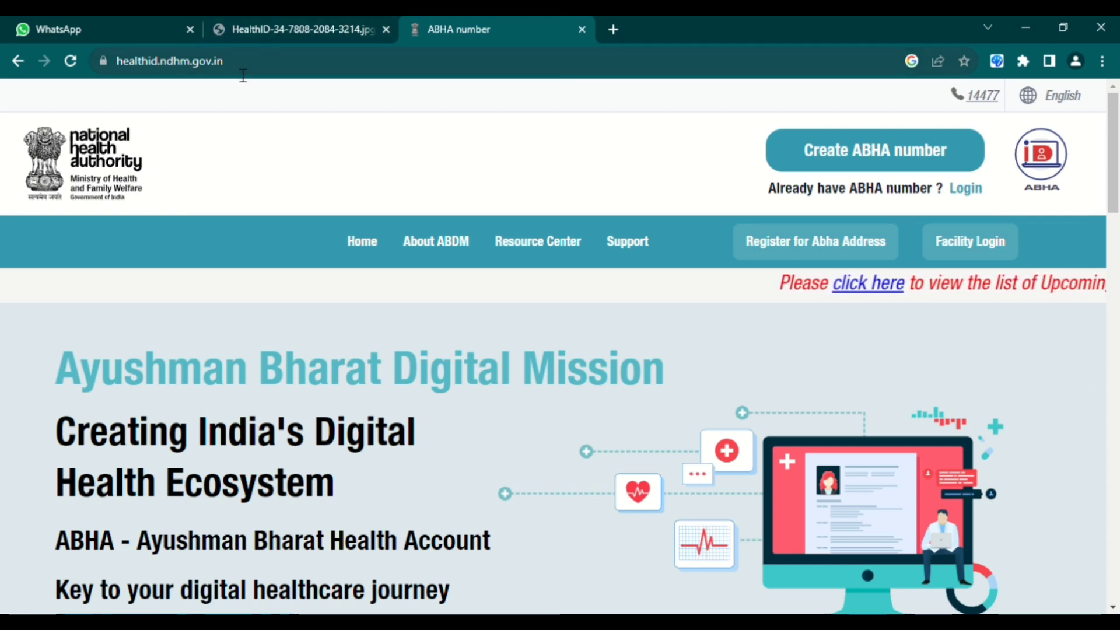
scroll(335, 402, "down", 1)
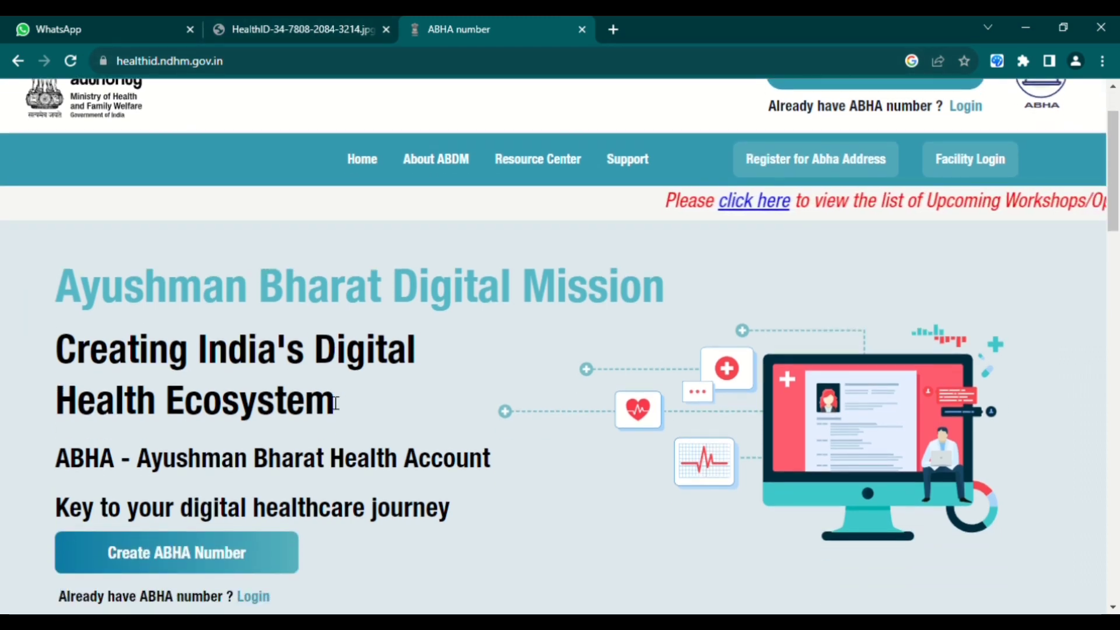
scroll(335, 403, "down", 1)
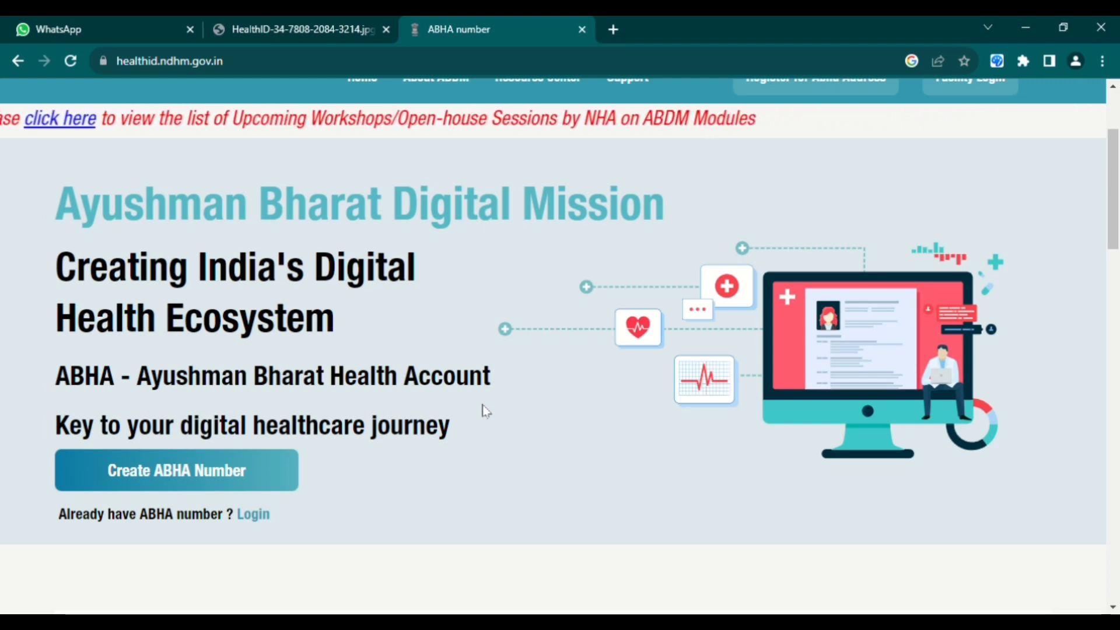
scroll(484, 408, "up", 2)
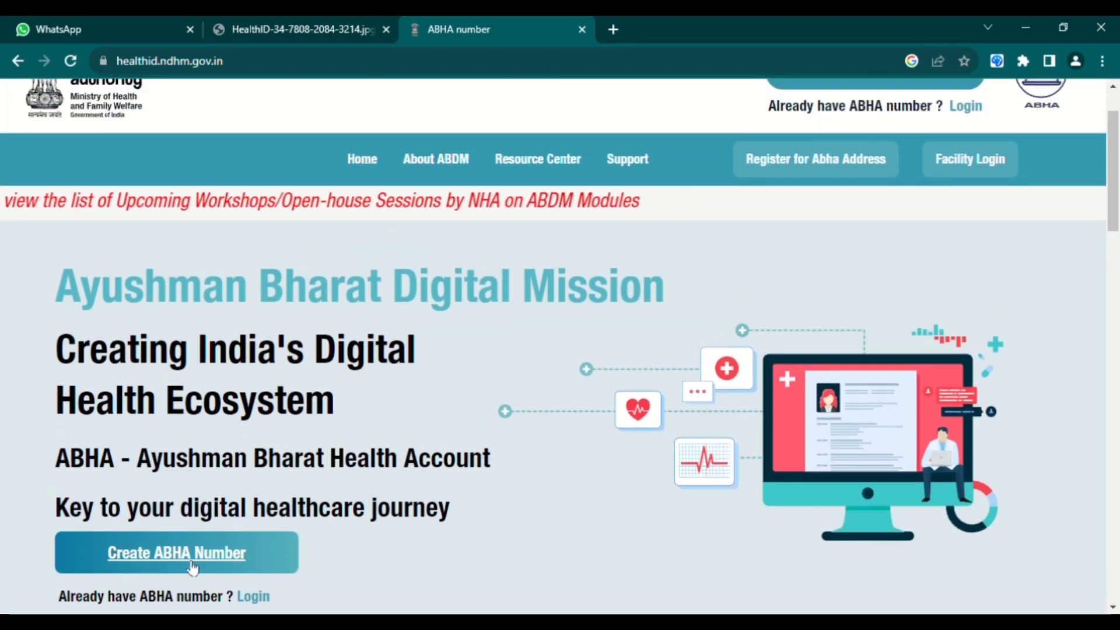
scroll(163, 525, "down", 3)
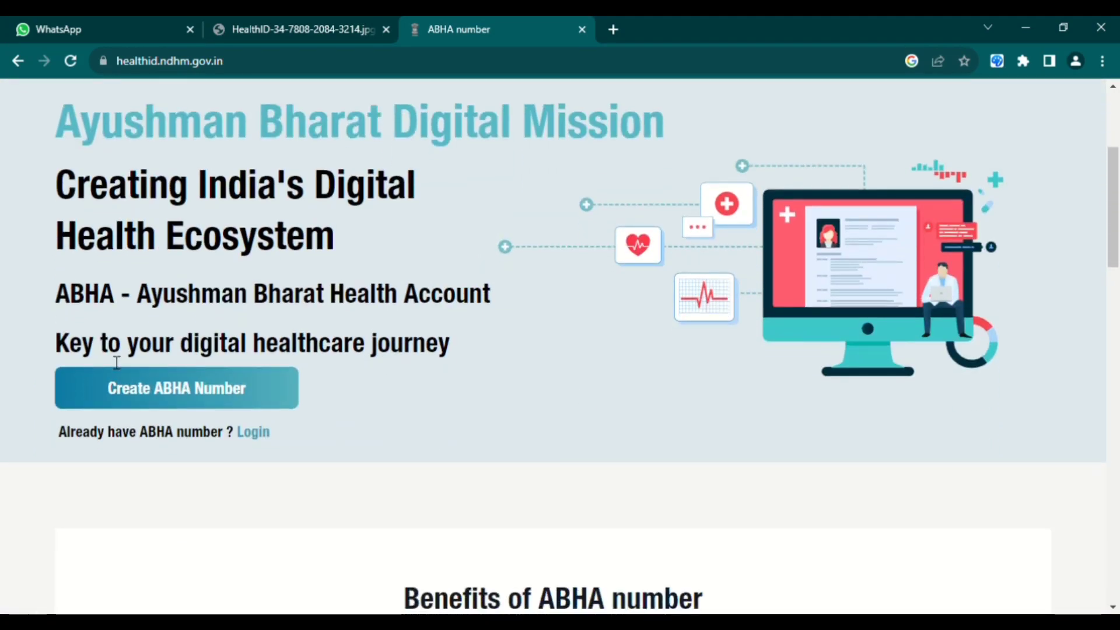
scroll(116, 362, "up", 4)
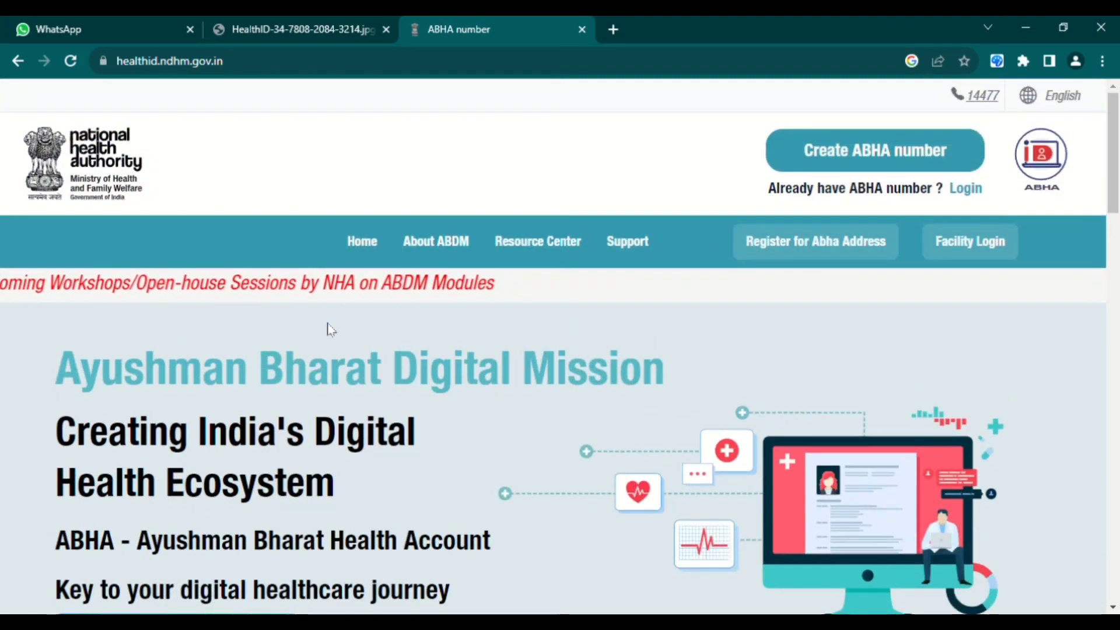
left_click(870, 153)
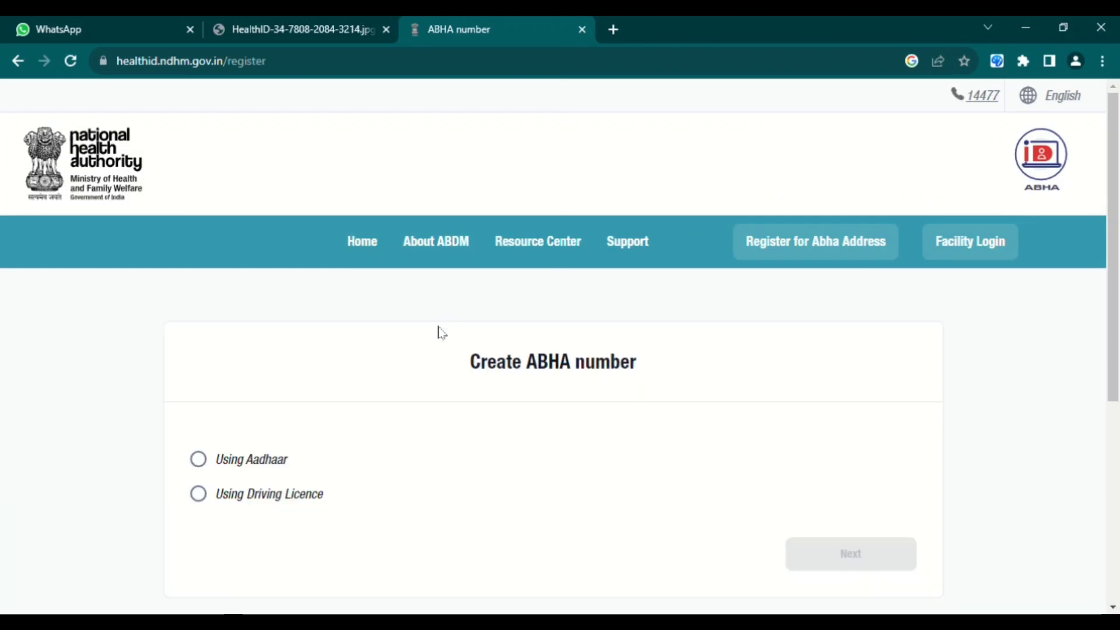
scroll(442, 333, "down", 1)
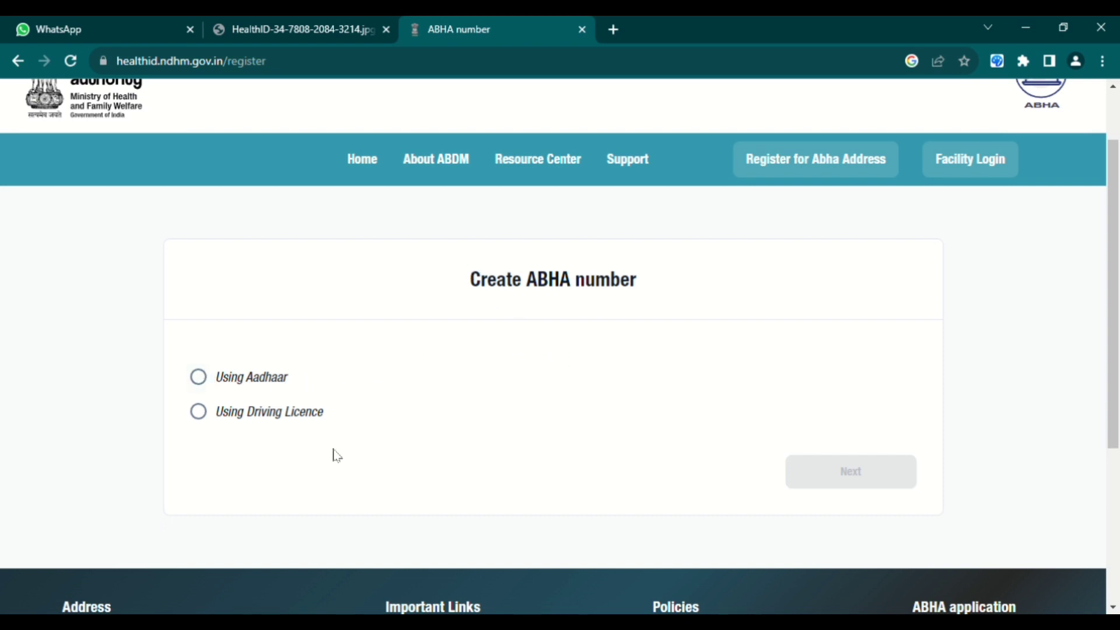
Choose the Using Aadhaar route and enter the Aadhaar number.
left_click(243, 385)
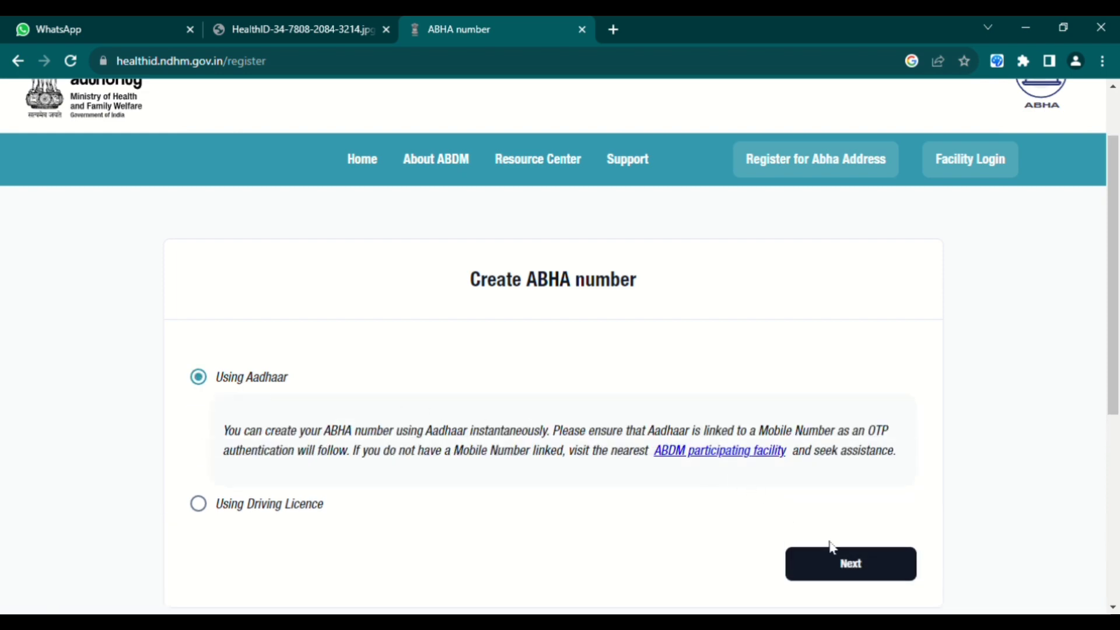
left_click(844, 570)
scroll(844, 572, "down", 3)
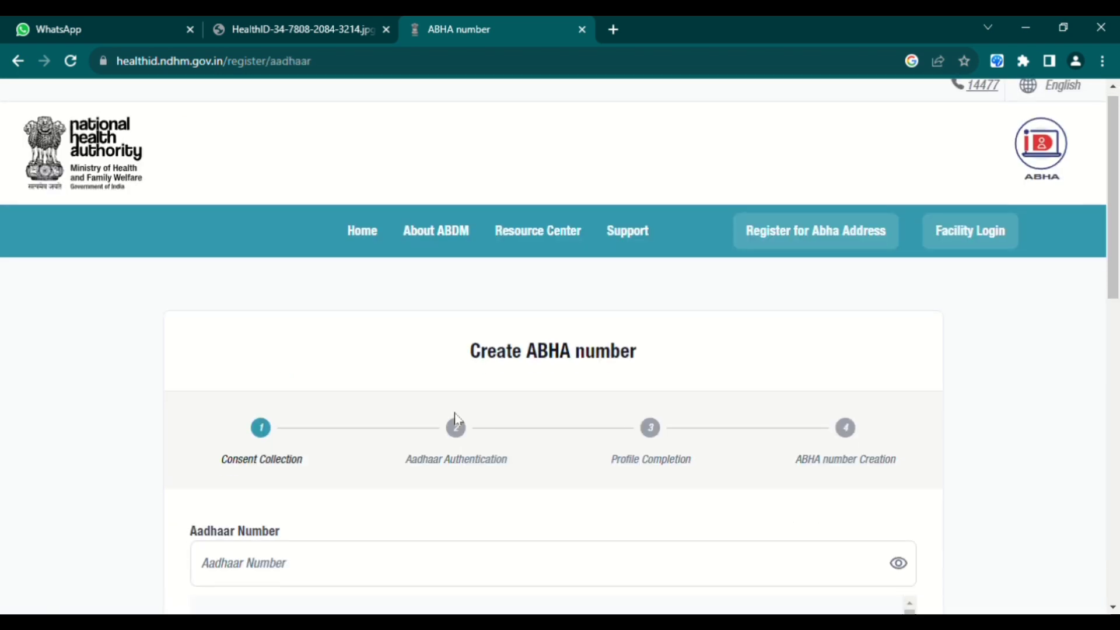
type("••")
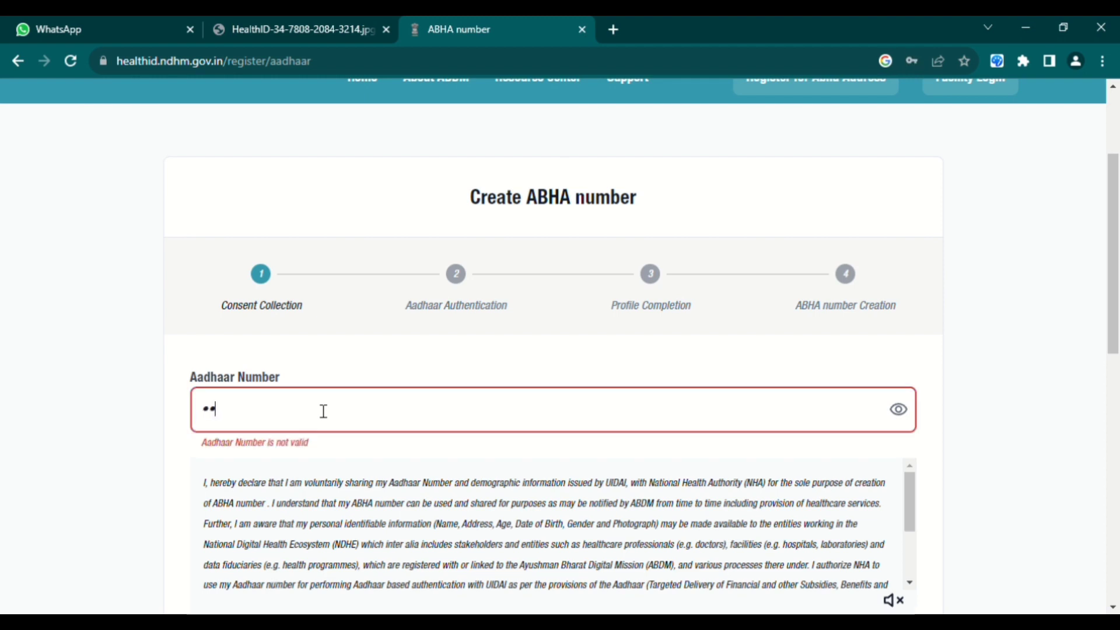
type("•••••••••••")
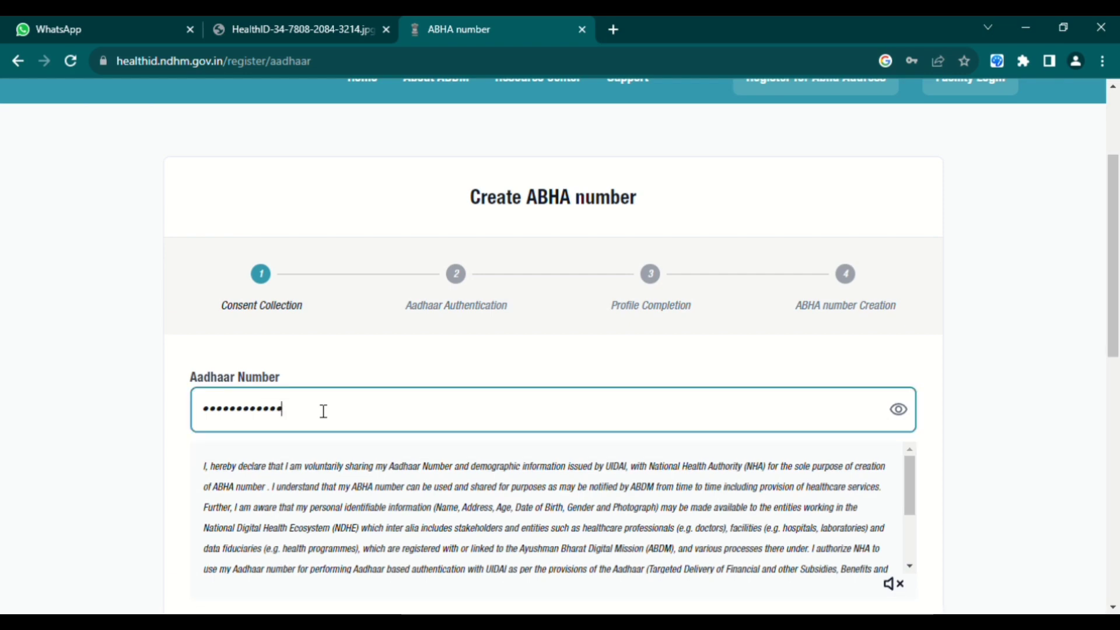
Accept the consent declaration, answer the captcha with 10, and submit to request the OTP.
scroll(323, 412, "down", 5)
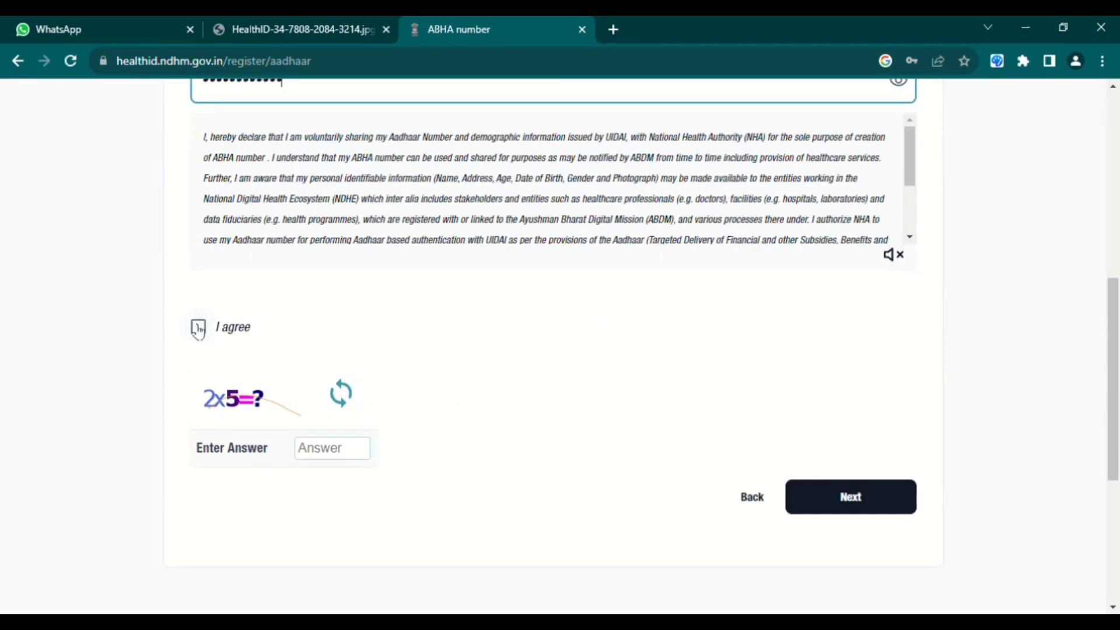
left_click(199, 328)
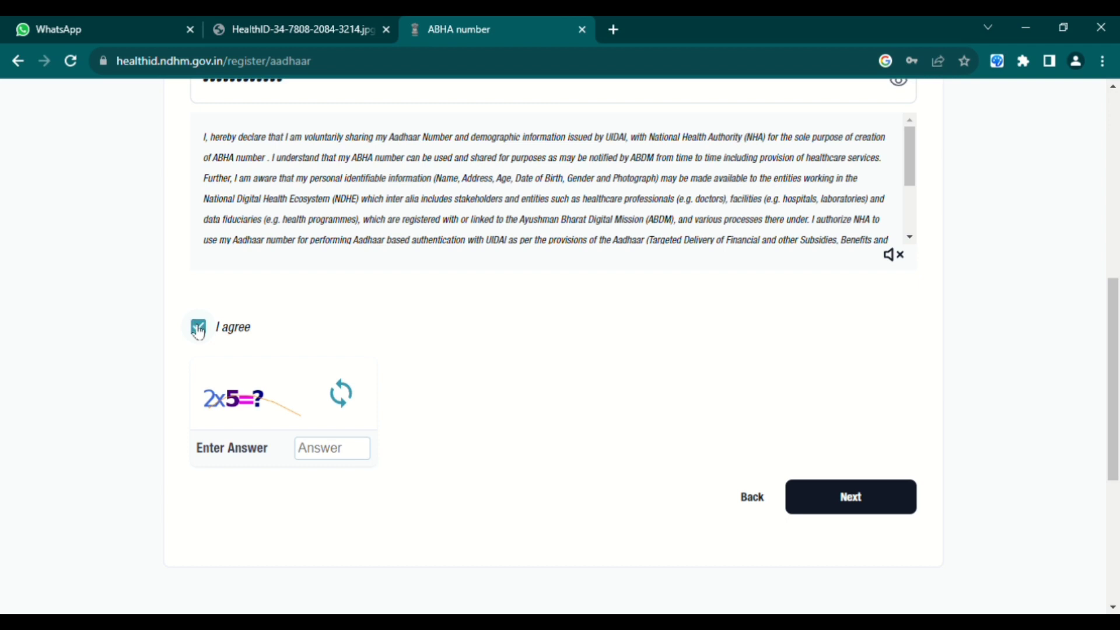
left_click(335, 448)
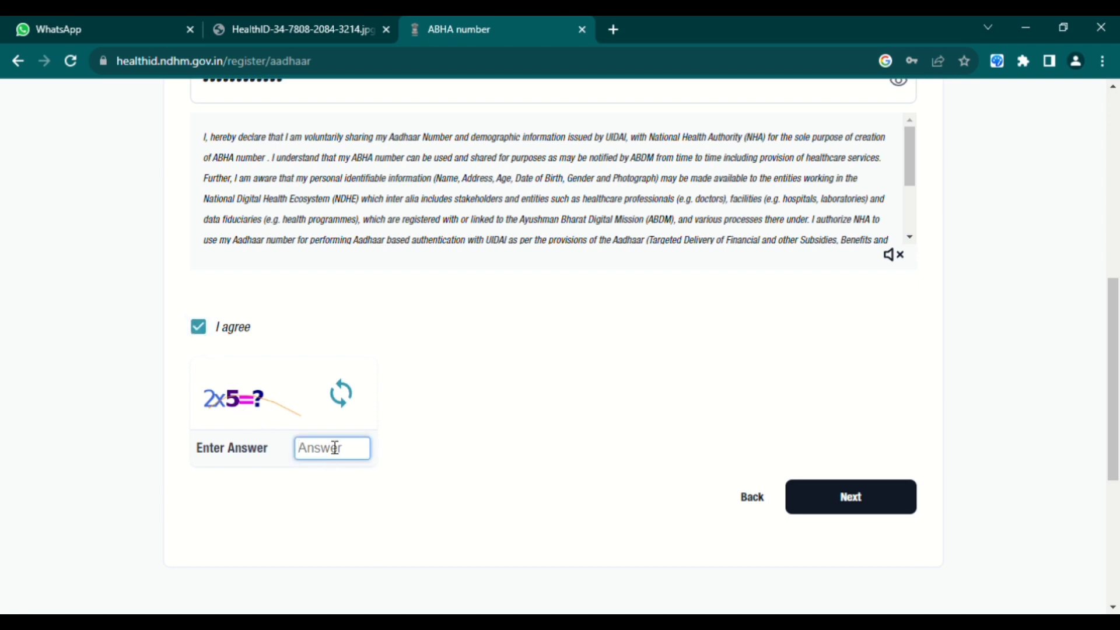
type("10")
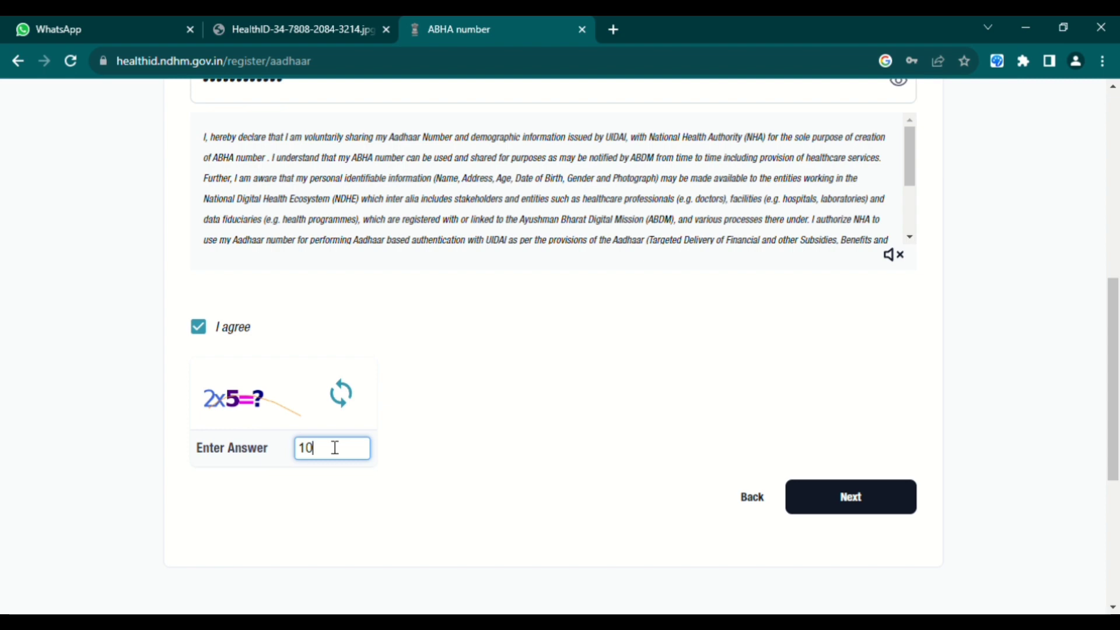
left_click(879, 508)
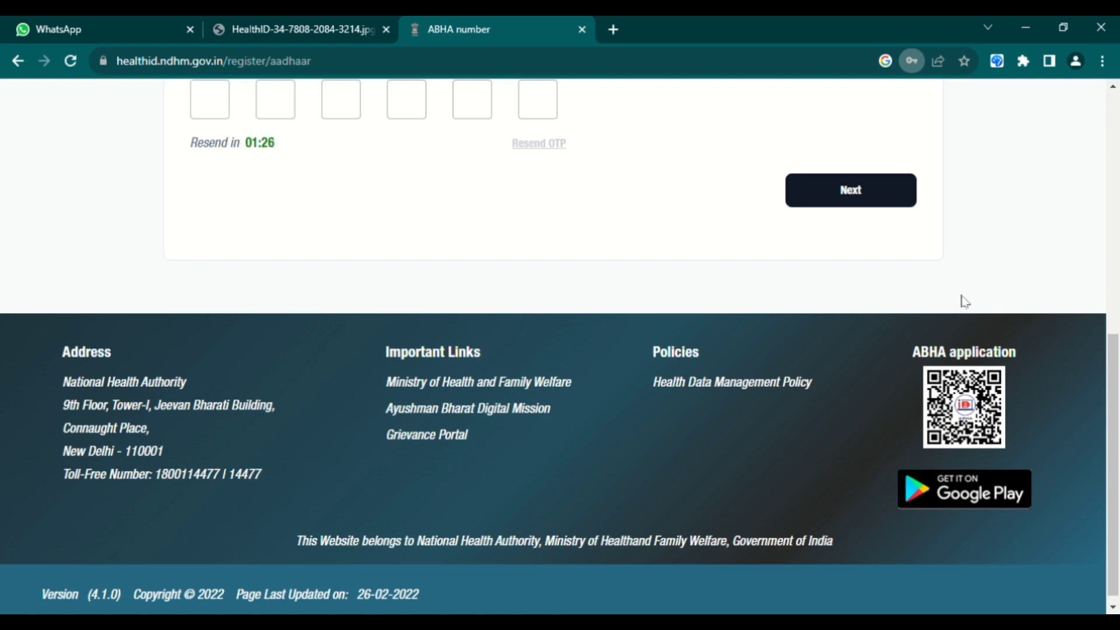
Enter the six-digit OTP received and submit it to reach the My Account page.
scroll(419, 325, "up", 5)
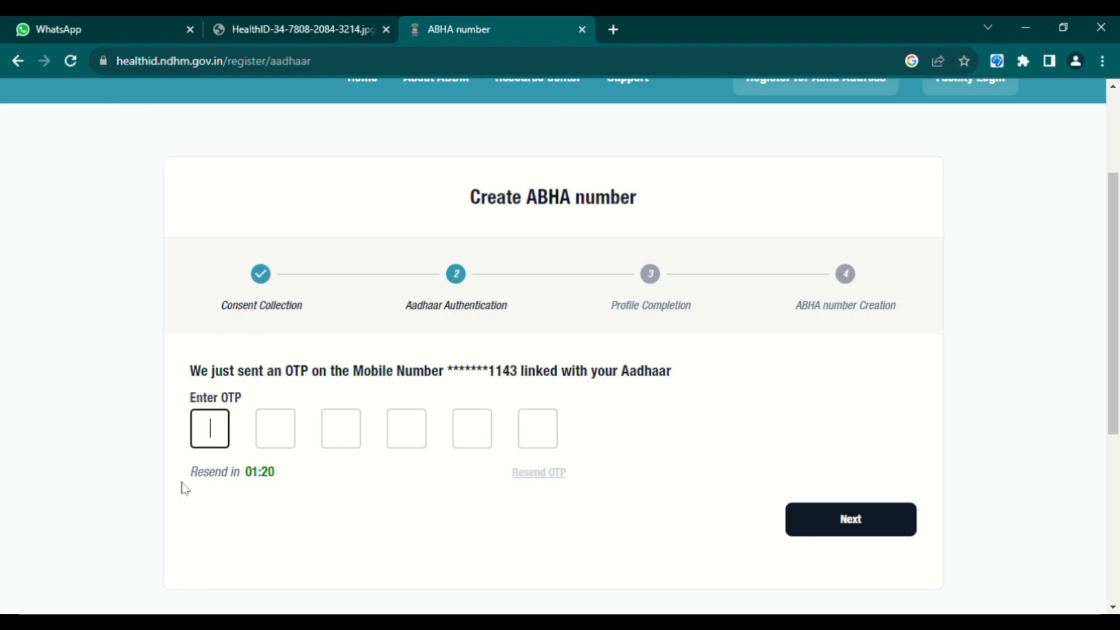
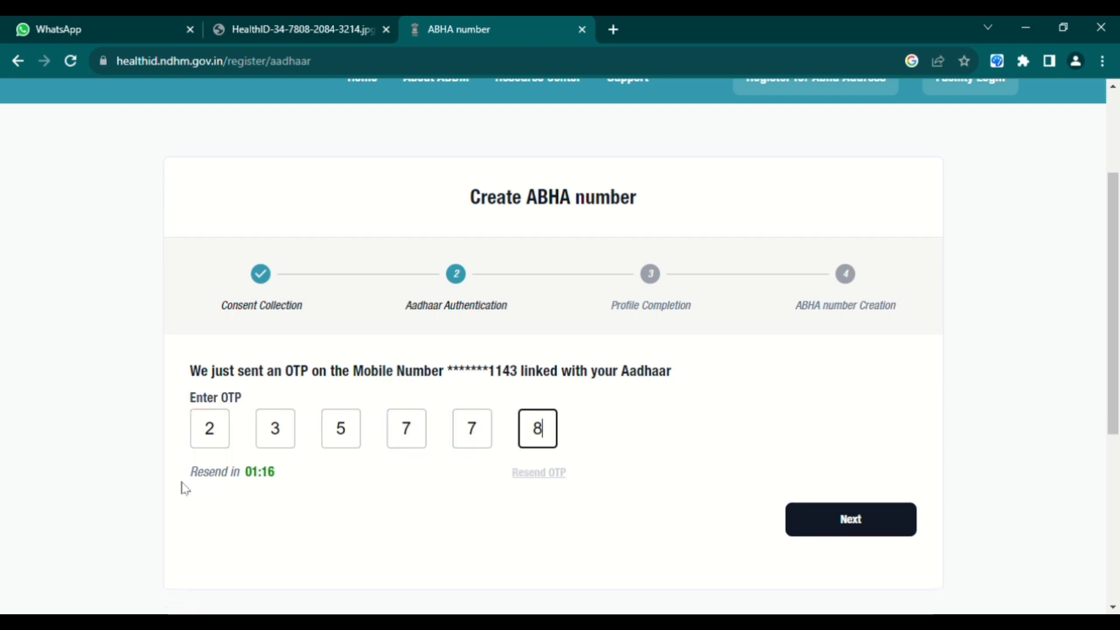
left_click(850, 520)
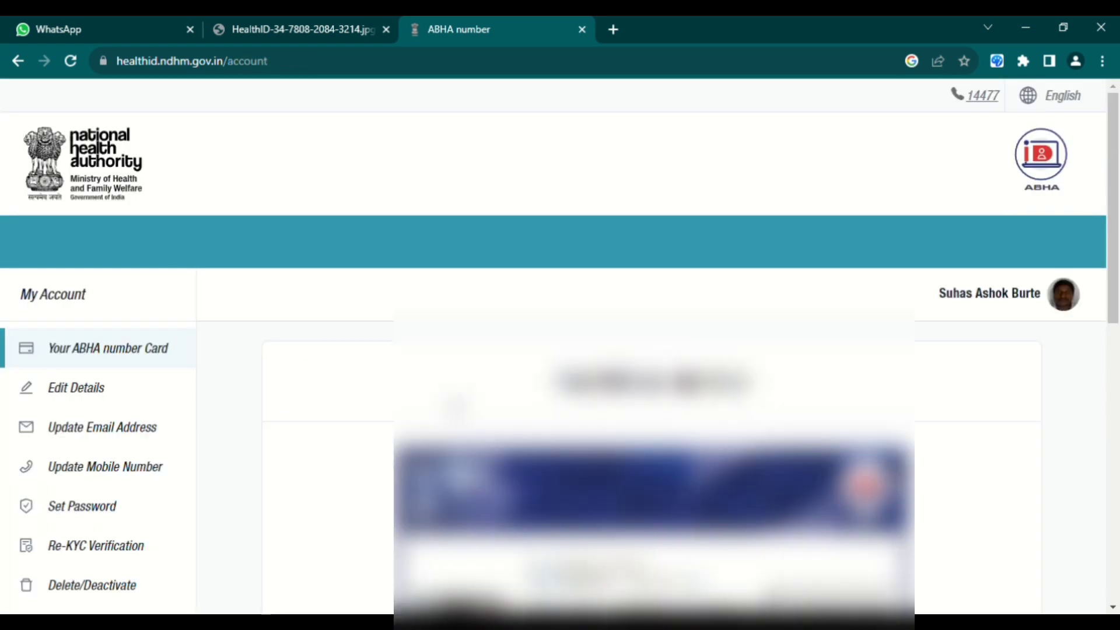
scroll(560, 350, "down", 4)
scroll(559, 349, "up", 4)
scroll(560, 350, "down", 4)
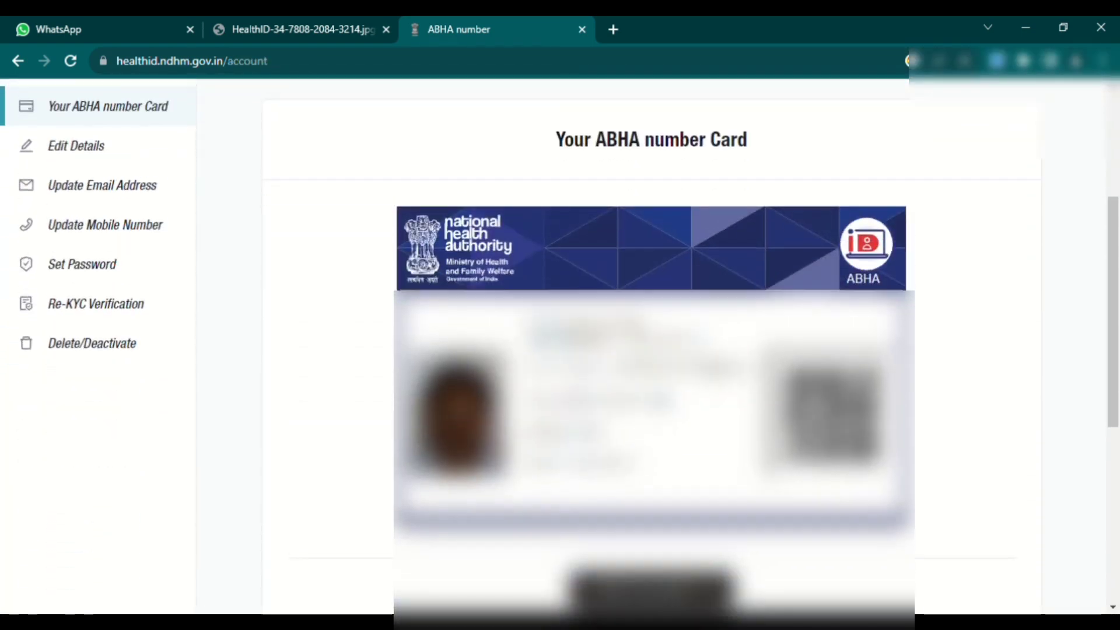
scroll(560, 349, "up", 2)
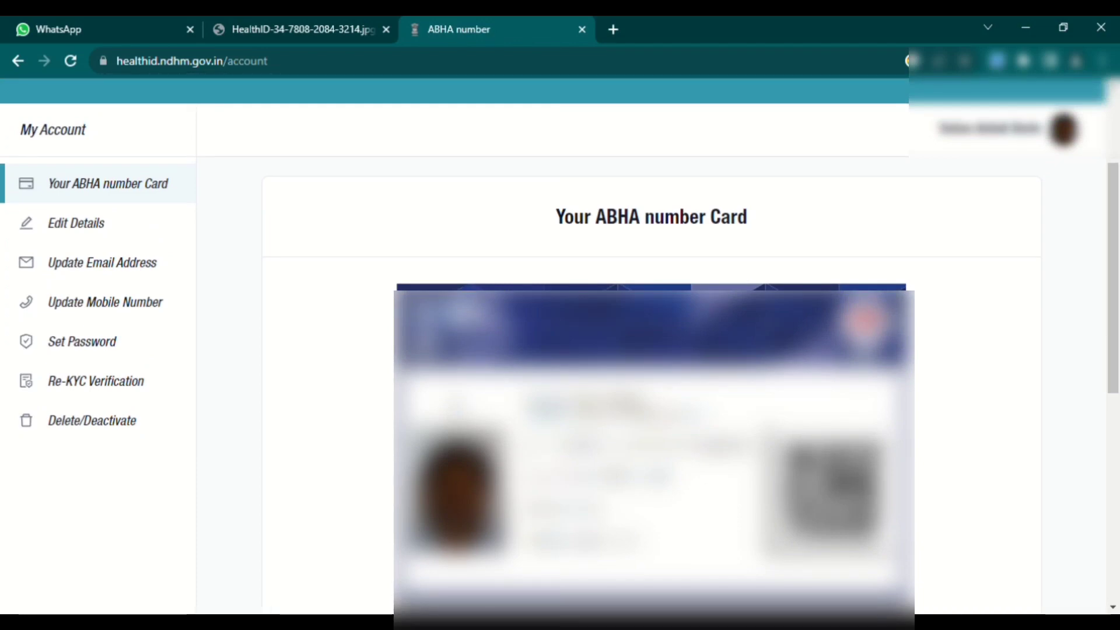
scroll(559, 350, "down", 4)
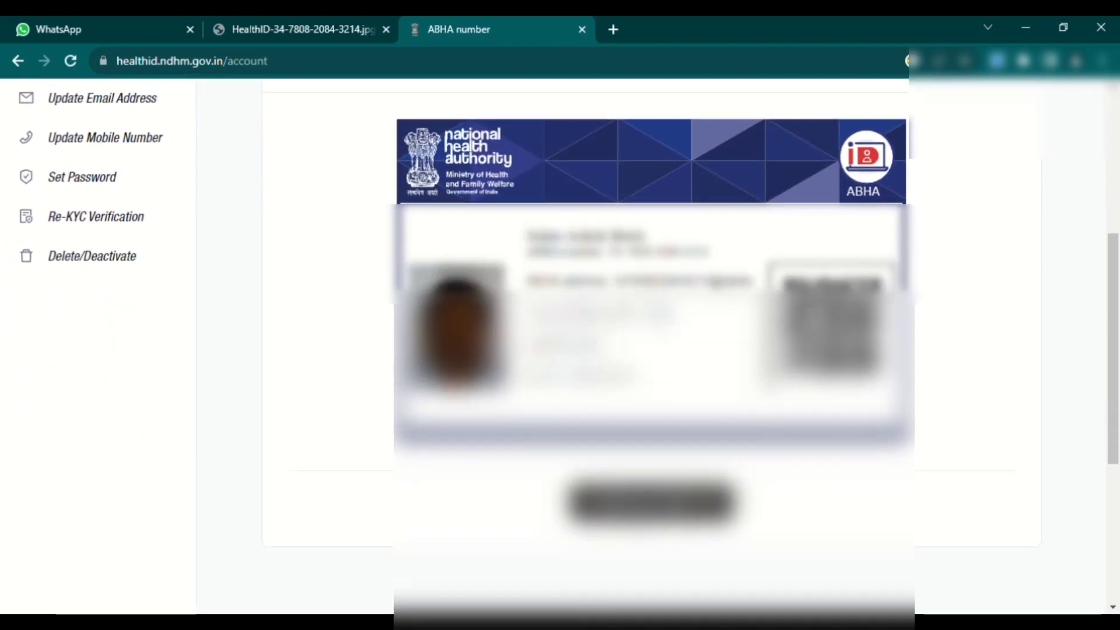
scroll(560, 350, "up", 4)
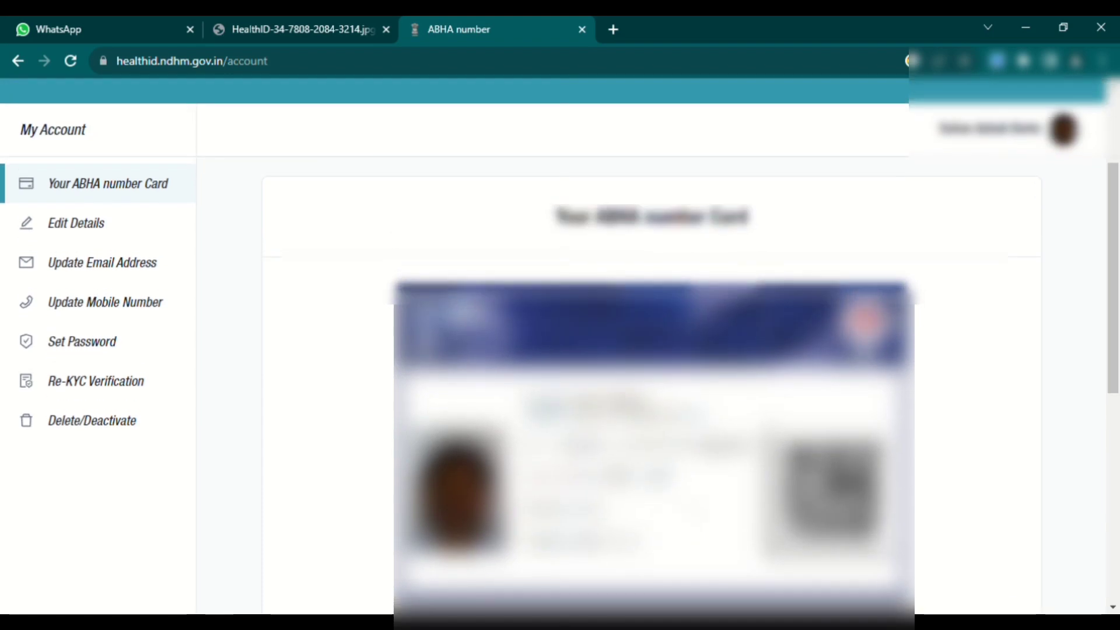
scroll(560, 349, "down", 2)
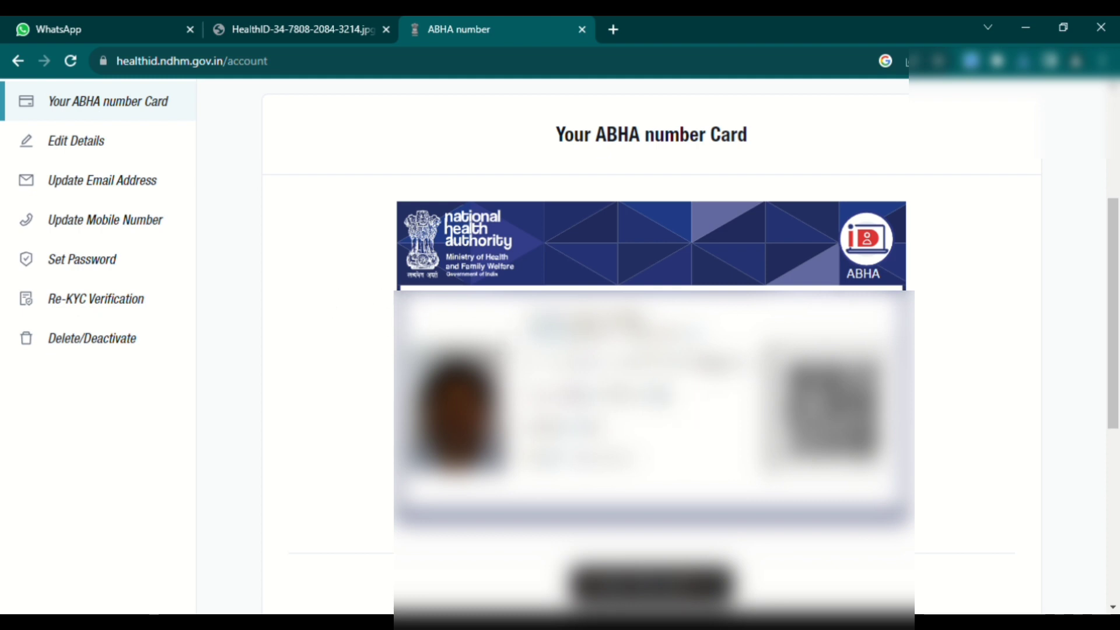
scroll(93, 138, "up", 2)
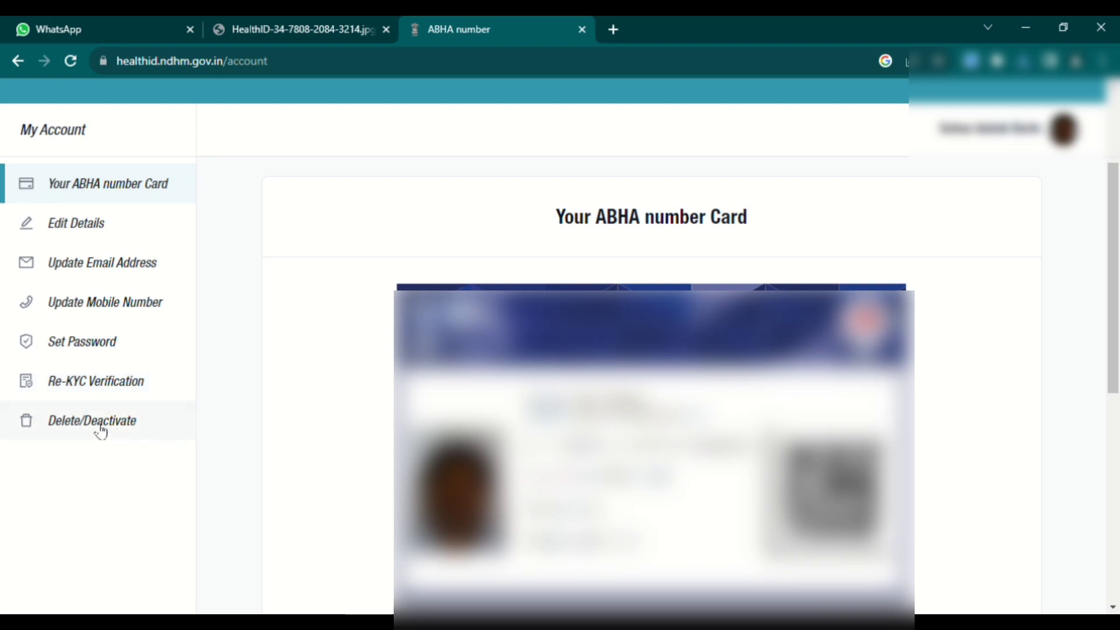
scroll(560, 350, "down", 1)
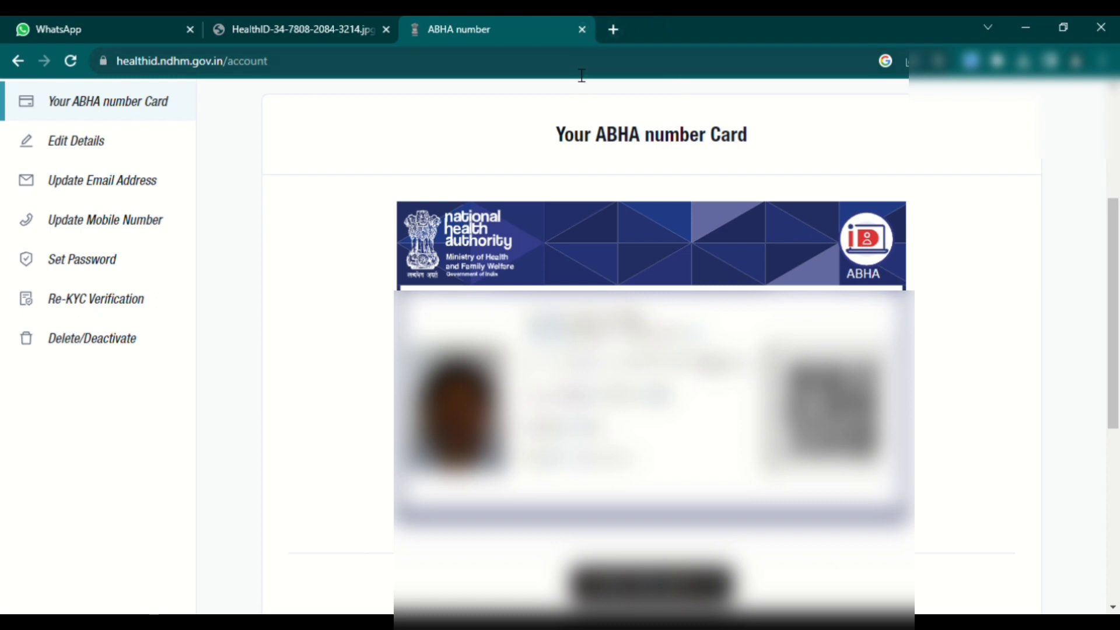
Close the ABHA account tab, search 'ndhm' in a new tab, and open Create ABHA Number on abdm.gov.in.
left_click(581, 30)
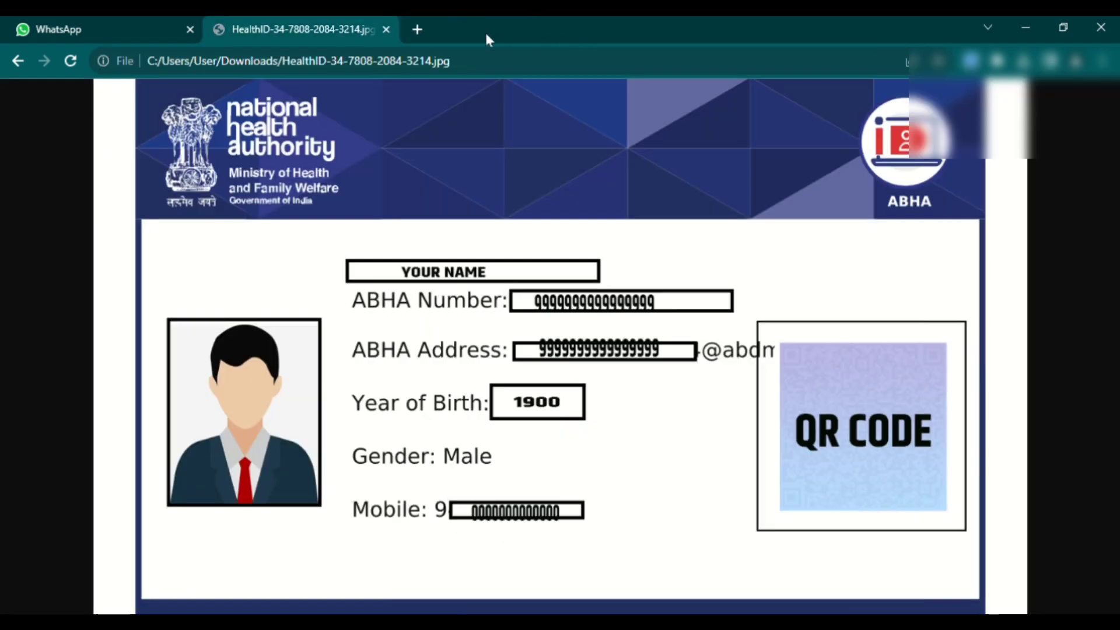
left_click(416, 29)
left_click(409, 61)
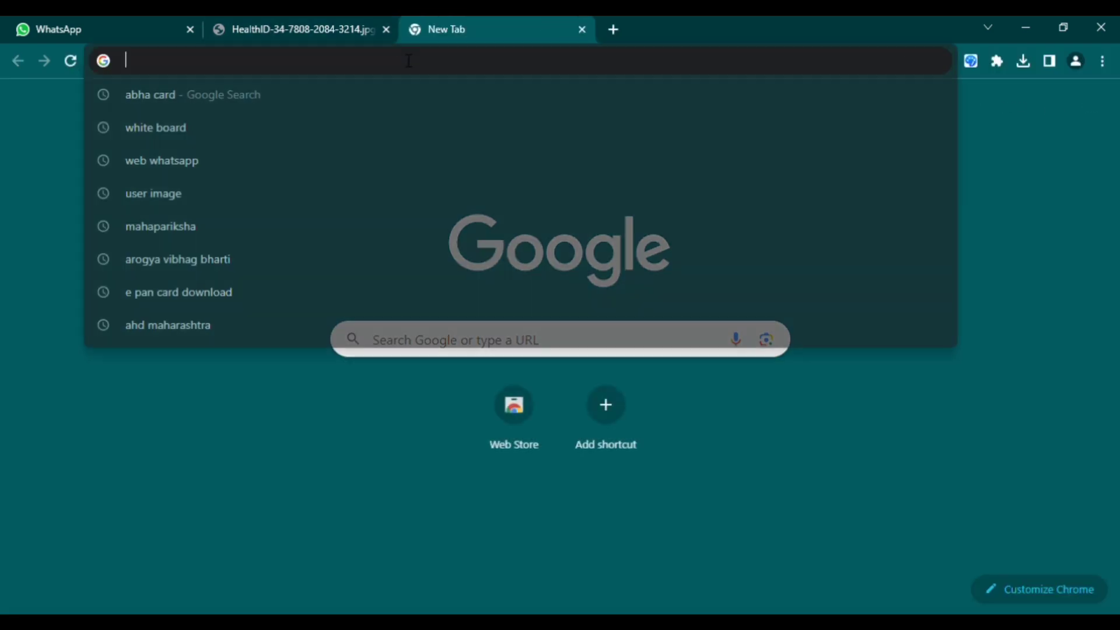
type("nhd")
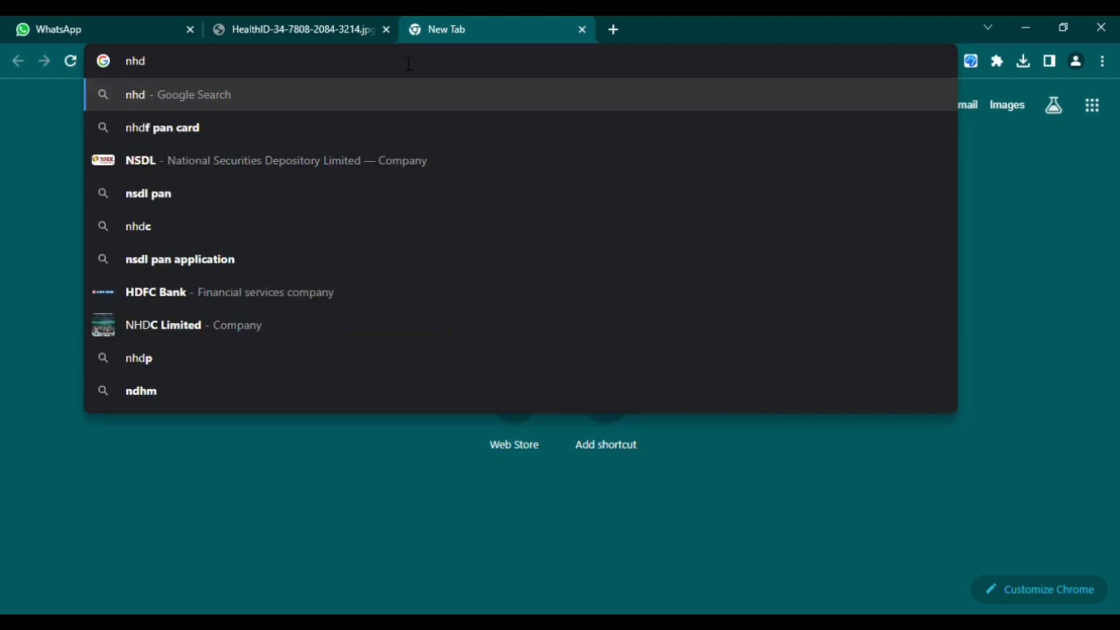
type("m")
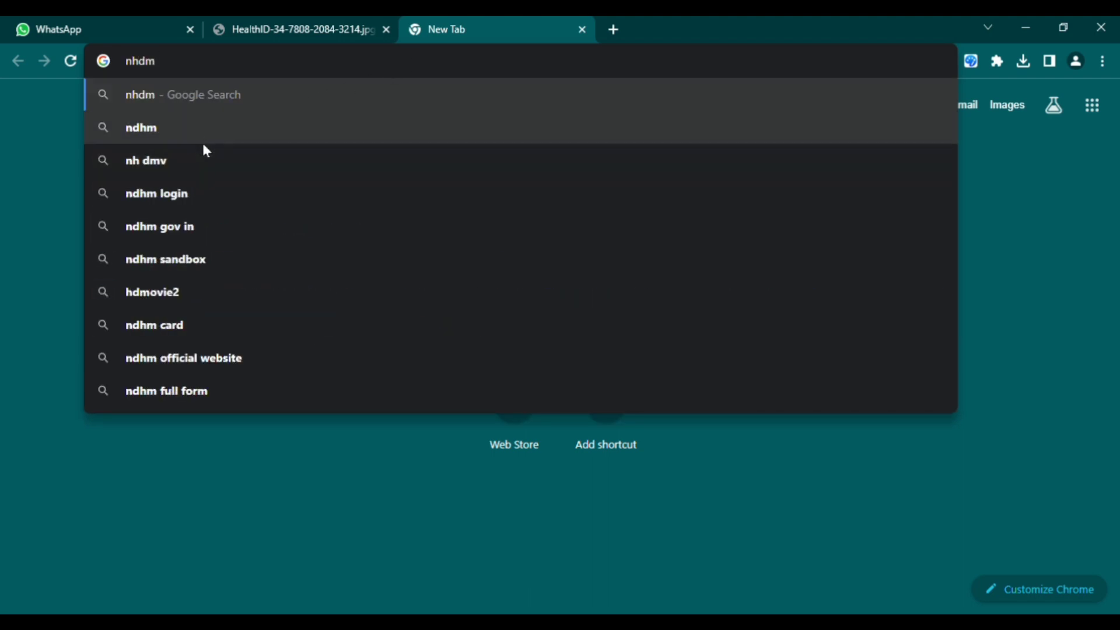
left_click(205, 136)
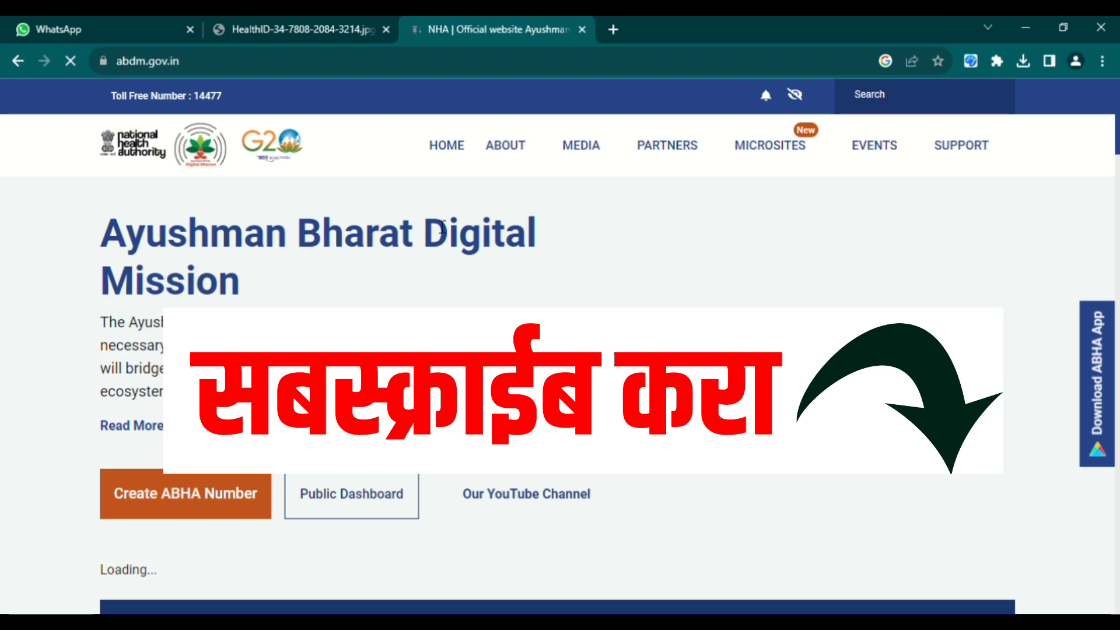
scroll(219, 424, "down", 2)
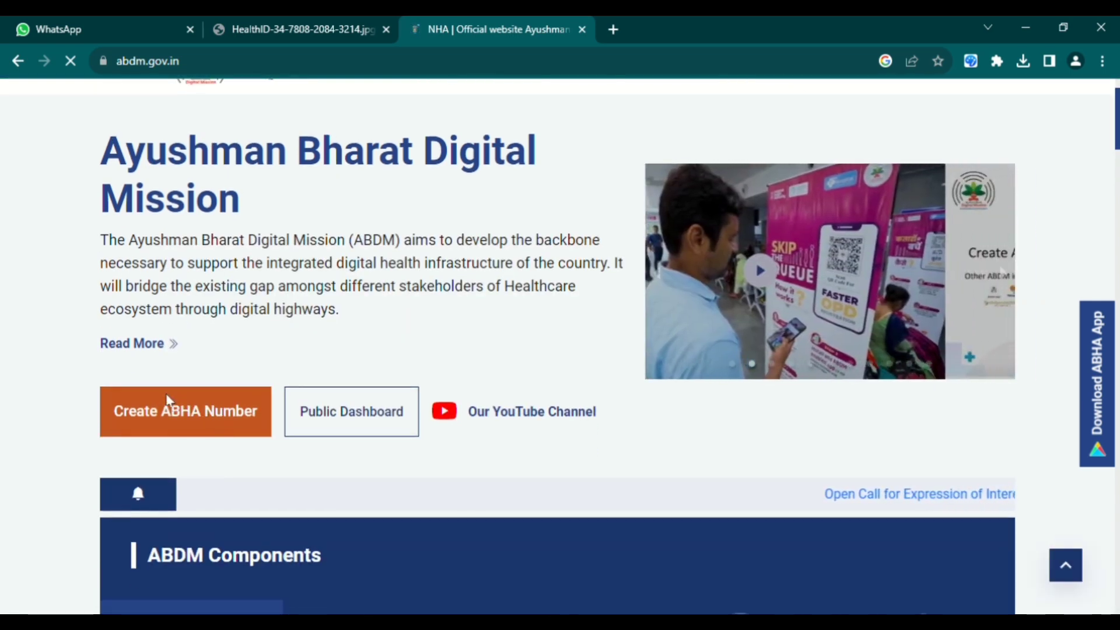
left_click(167, 398)
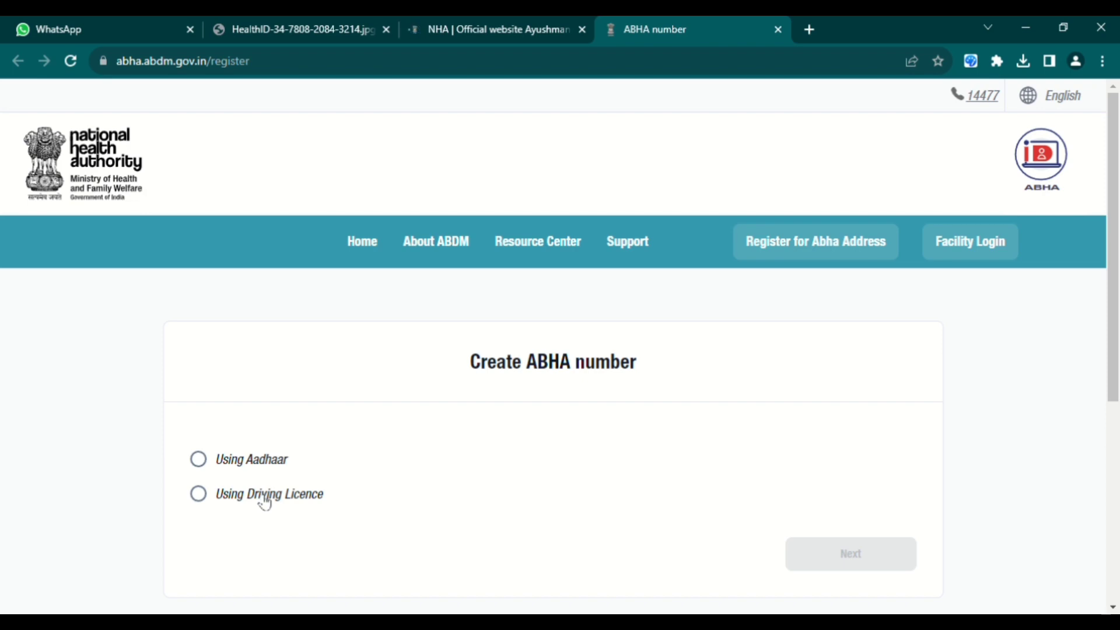
Choose Using Driving Licence, accept the consent, and place the cursor in the mobile number field.
left_click(265, 496)
scroll(444, 461, "down", 4)
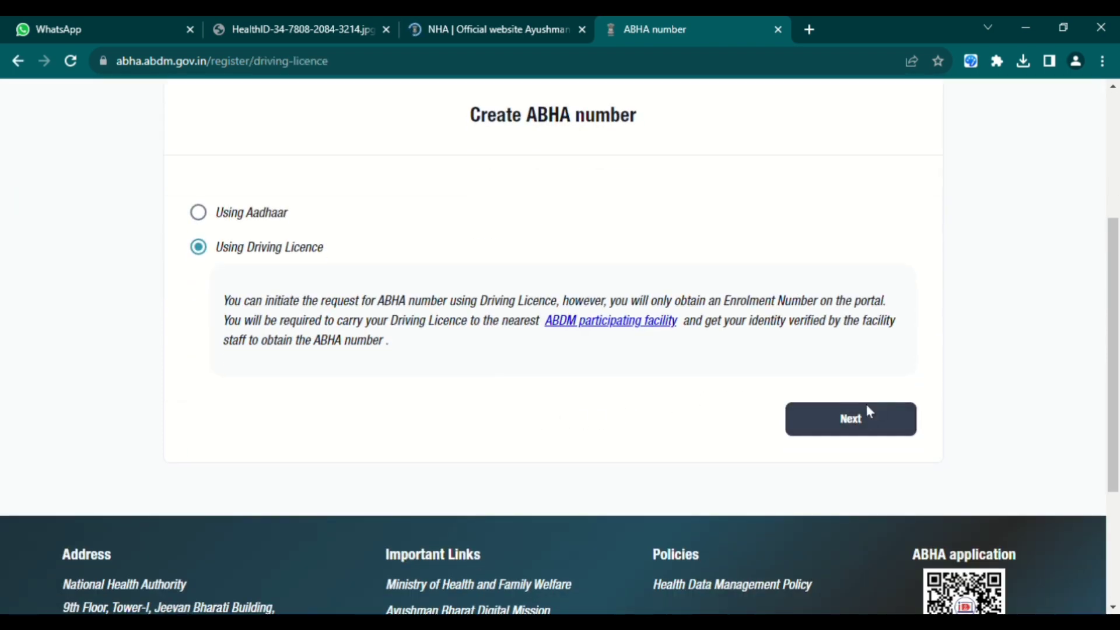
left_click(866, 411)
scroll(409, 402, "down", 4)
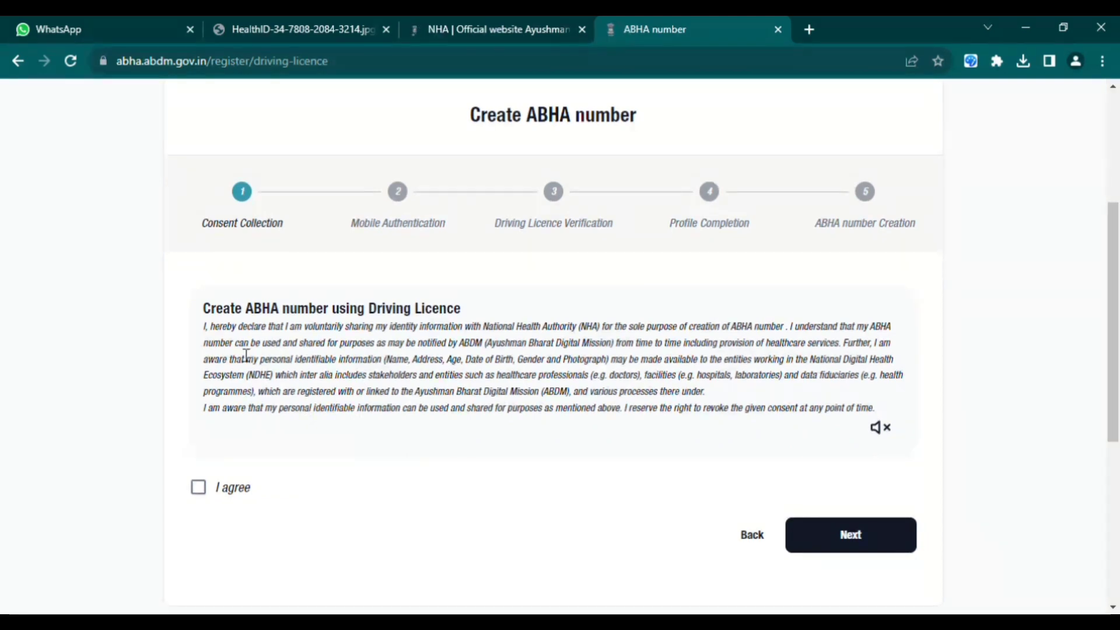
left_click(198, 487)
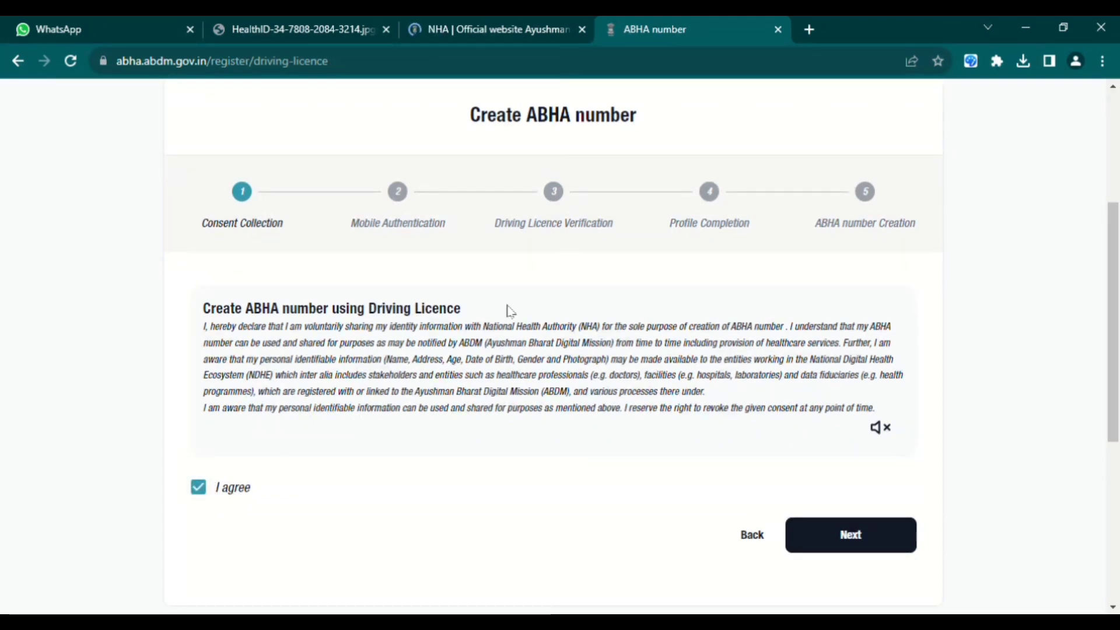
left_click(846, 530)
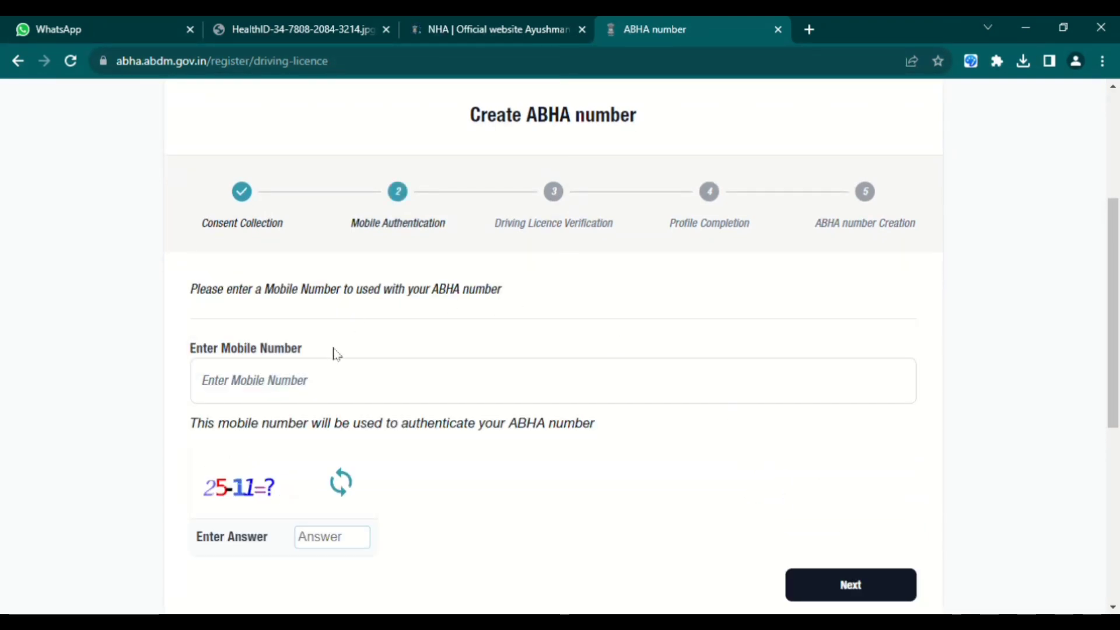
left_click(314, 394)
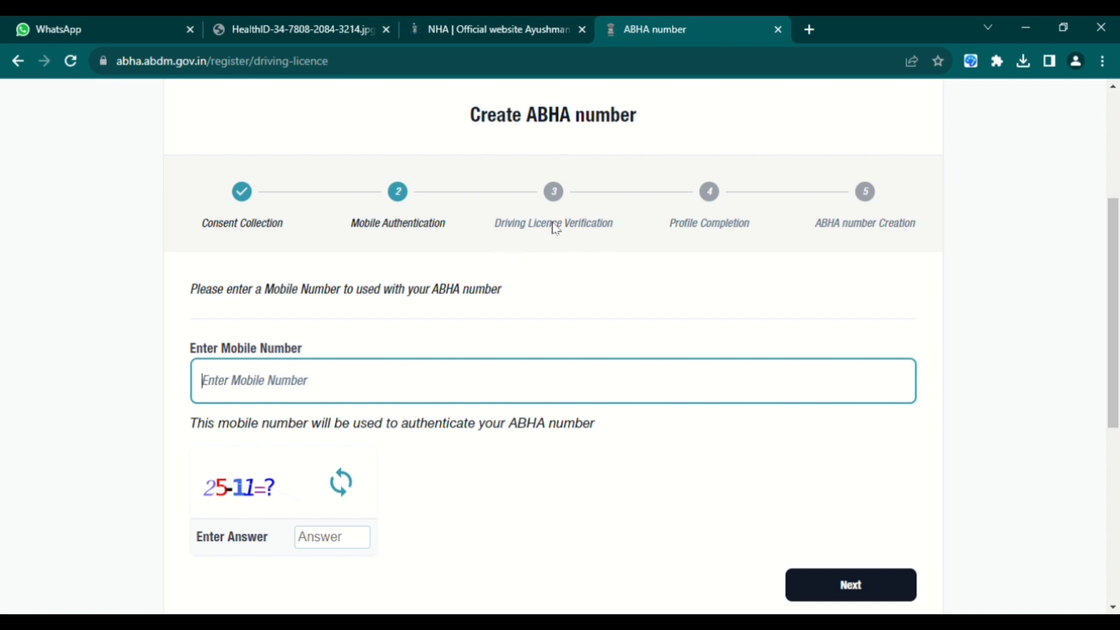
scroll(244, 227, "up", 1)
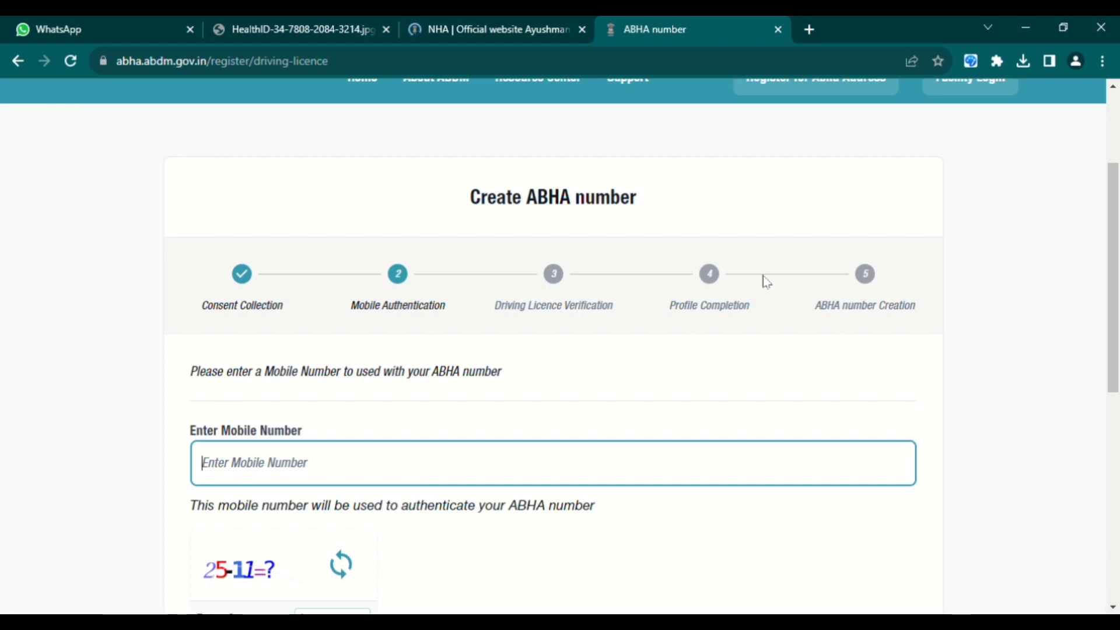
Return to the HealthID JPG tab to view the downloaded ABHA card image.
left_click(565, 18)
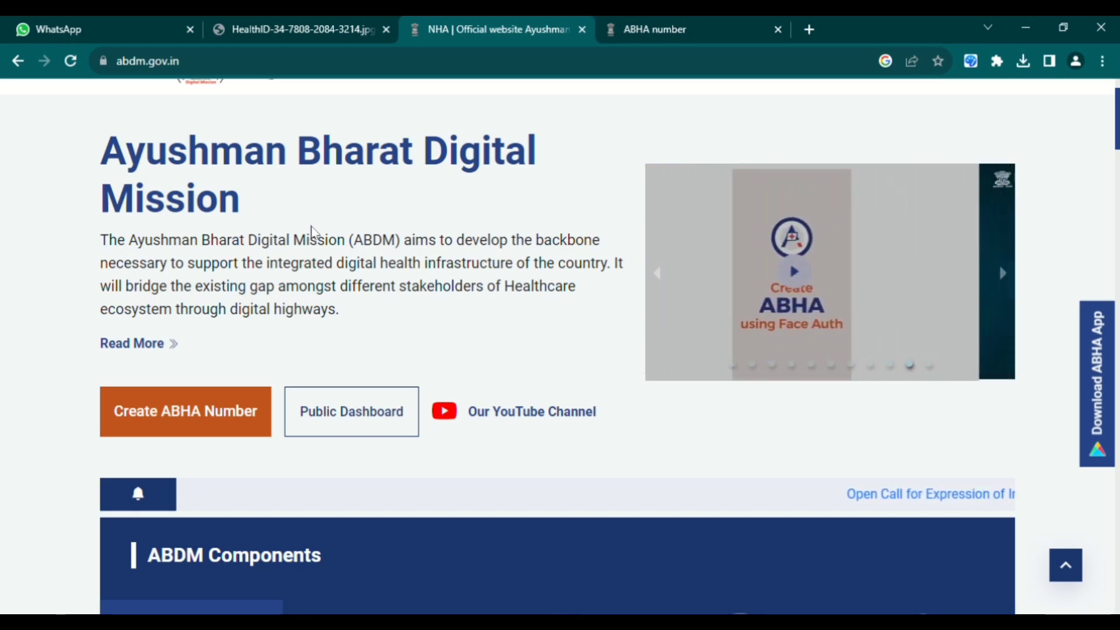
left_click(280, 21)
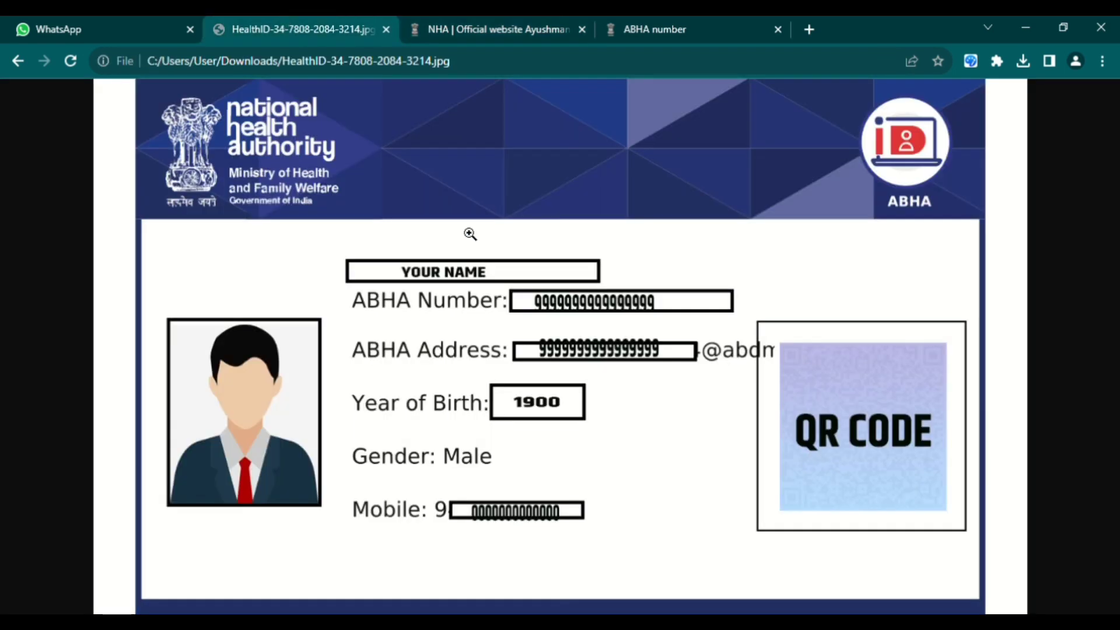